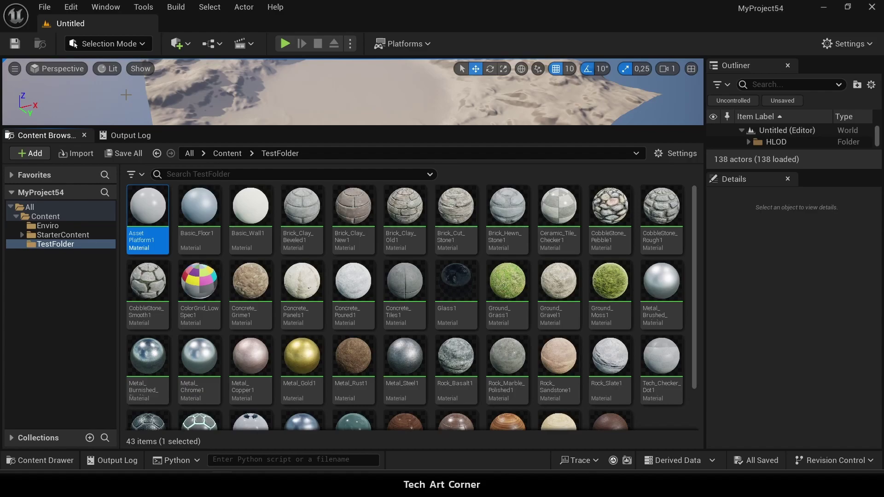
Step: Look up the Advanced Renamer plugin in the Plugins browser, then close the browser
click(70, 7)
click(137, 206)
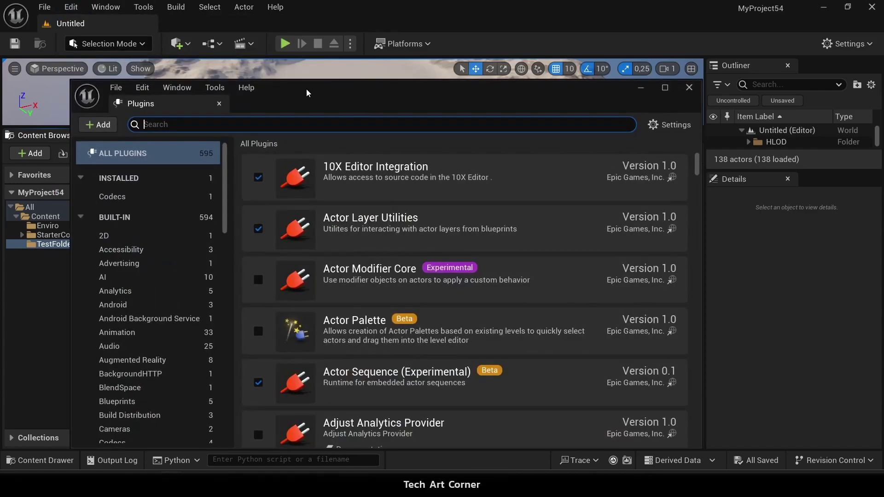
text(A)
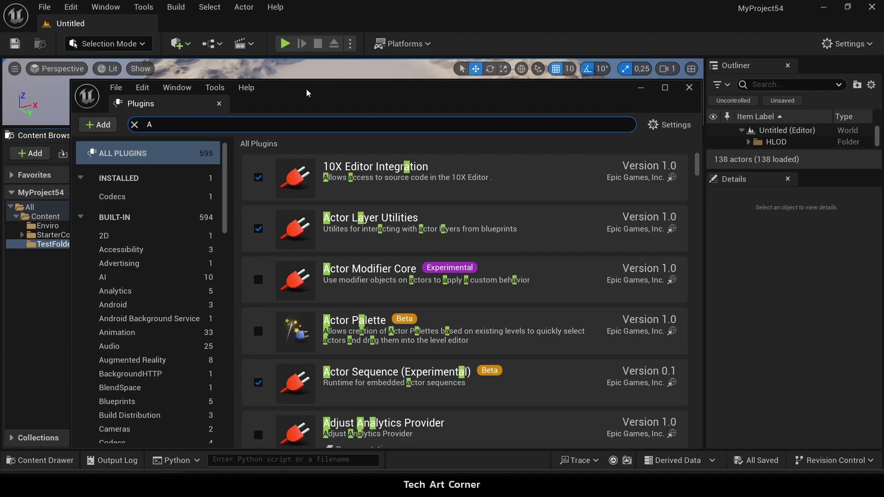
text(dvanced Renamer)
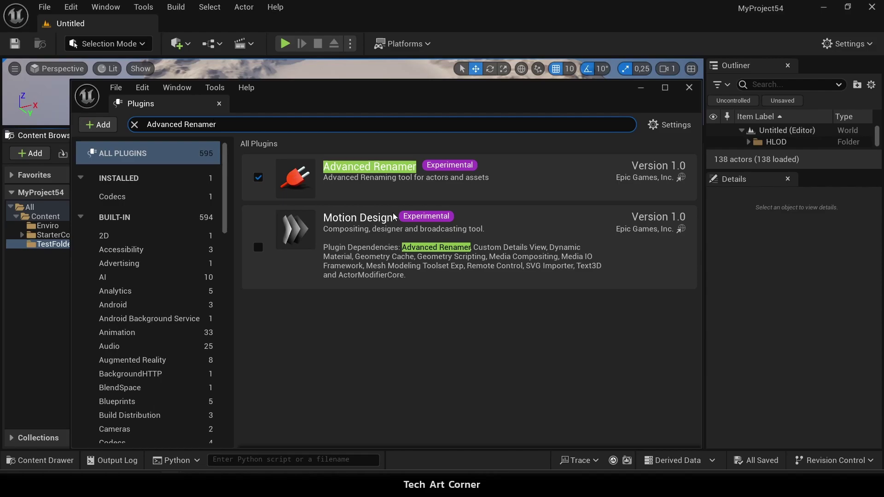
click(699, 90)
click(697, 89)
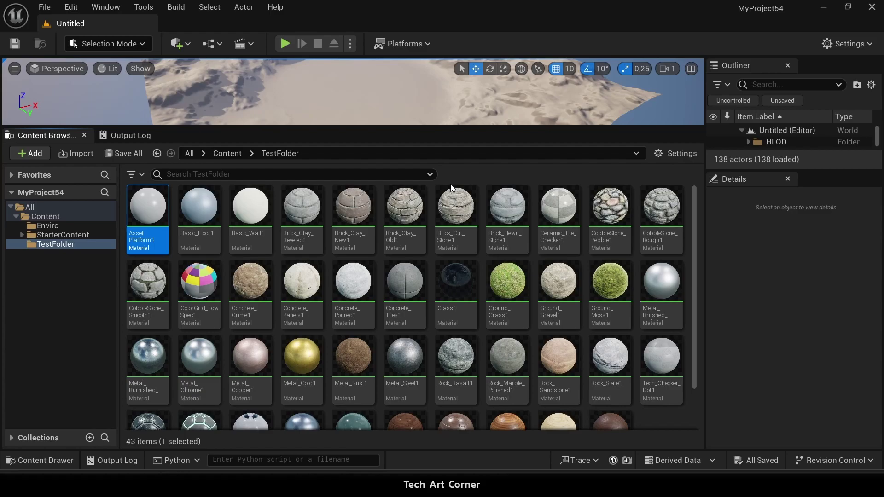
Step: Select all 43 materials in TestFolder and open their asset actions menu
mouse_move(425, 206)
mouse_move(306, 293)
scroll(353, 322, down, 3)
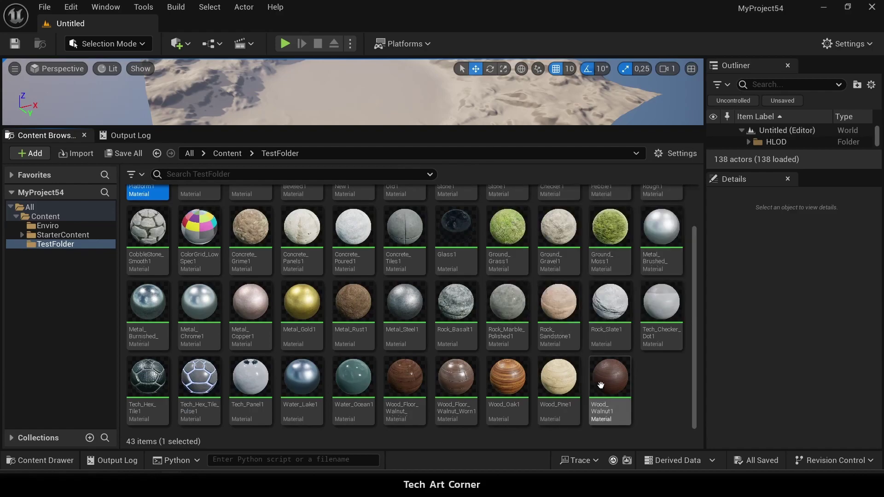
mouse_move(607, 387)
key(ctrl+a)
scroll(483, 239, up, 3)
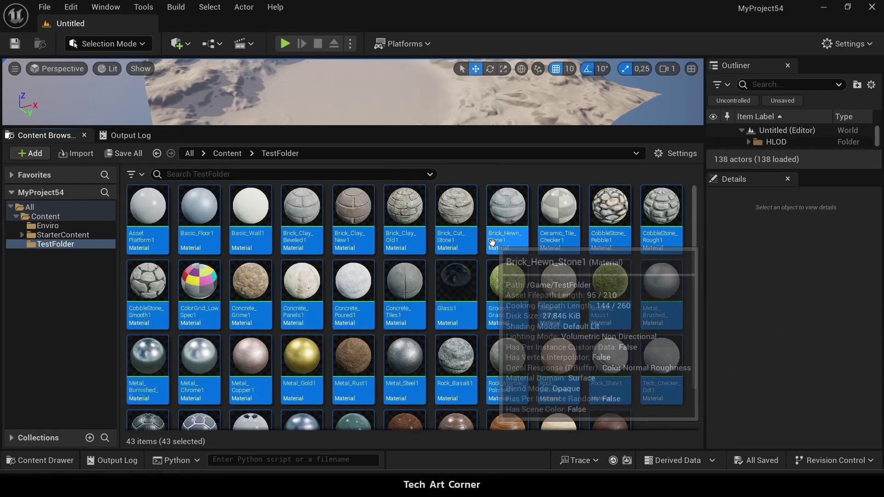
right_click(464, 216)
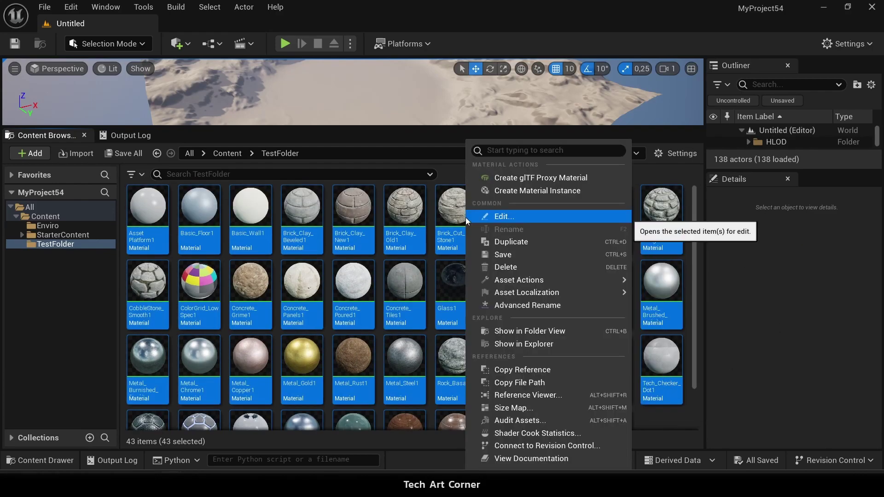
Step: Open Advanced Rename for the selected materials and add the prefix M_
click(565, 306)
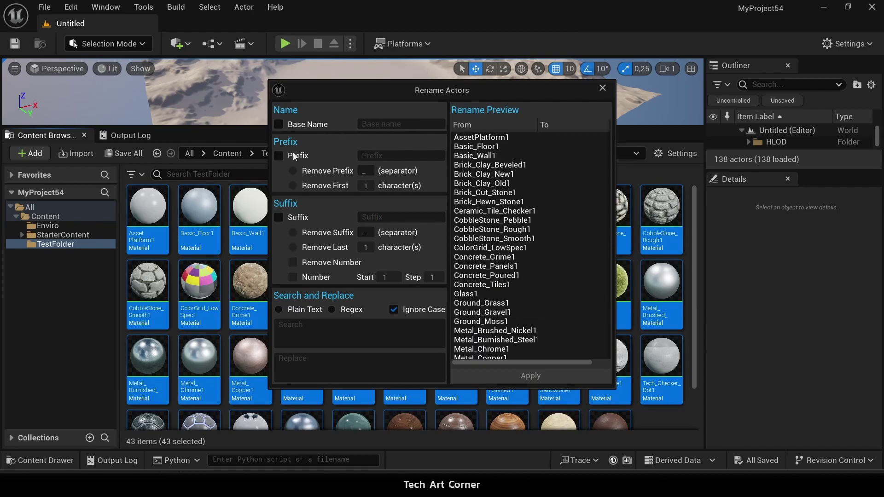
click(278, 125)
click(279, 126)
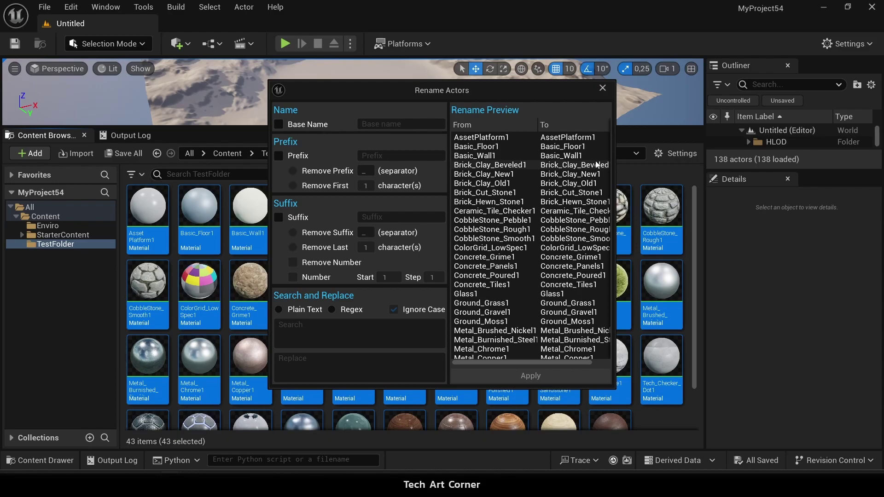
click(283, 158)
click(400, 156)
text(M_)
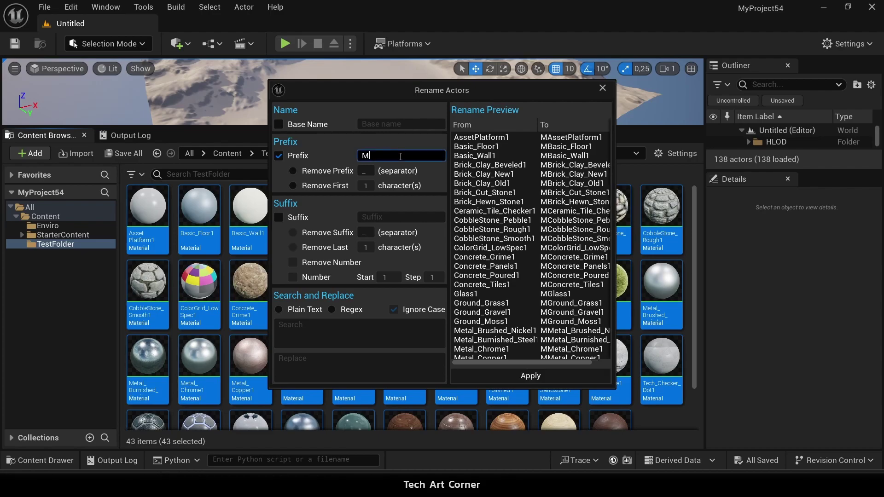
Step: Enable Base Name and set it to 'base' so previews read M_base
click(277, 123)
click(372, 124)
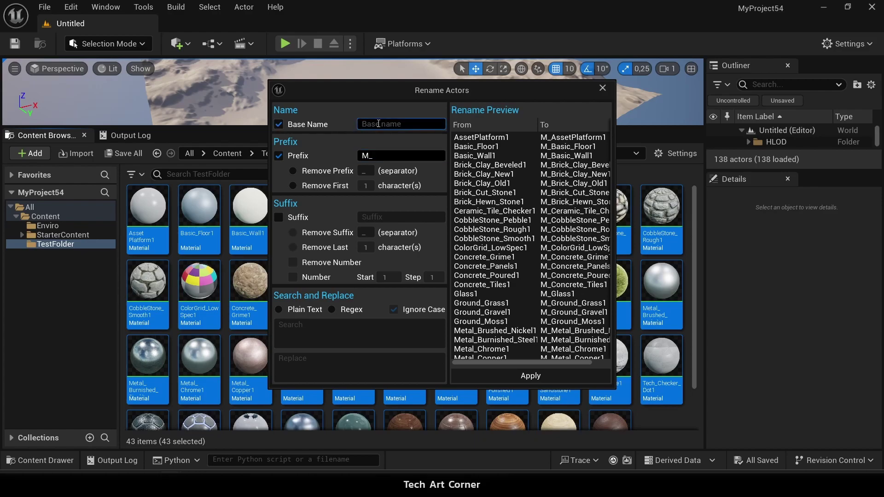
text(base)
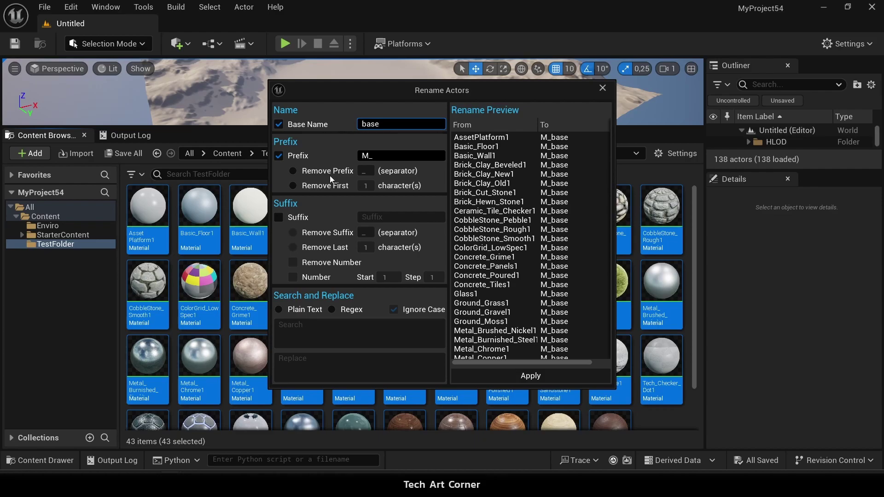
Step: Try a numbered suffix with step 10, then turn off the suffix and M_ prefix
click(278, 219)
click(293, 277)
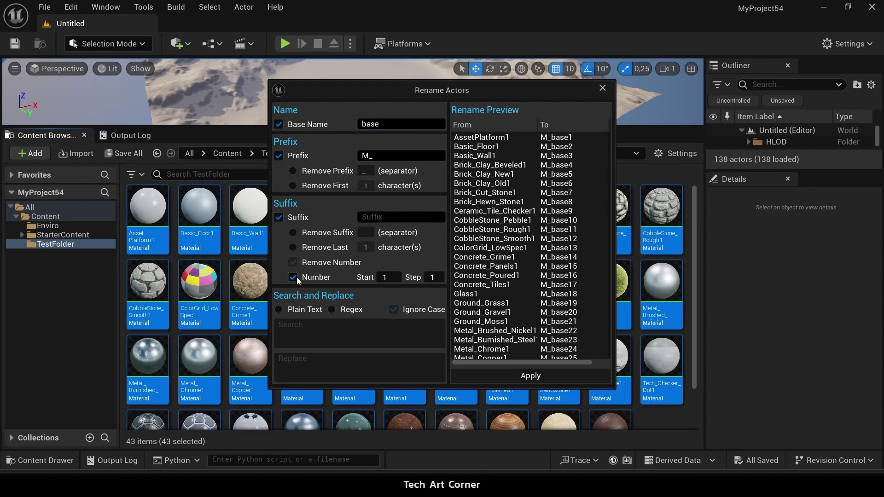
click(437, 277)
text(10)
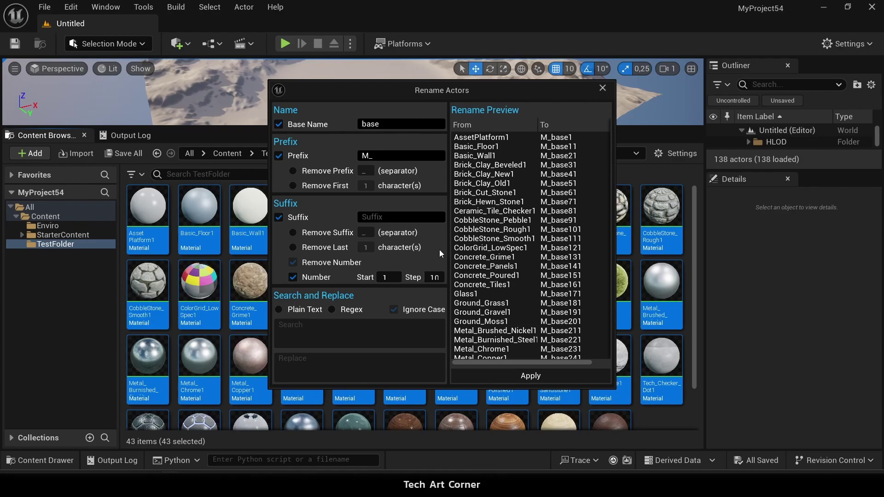
click(279, 217)
click(279, 157)
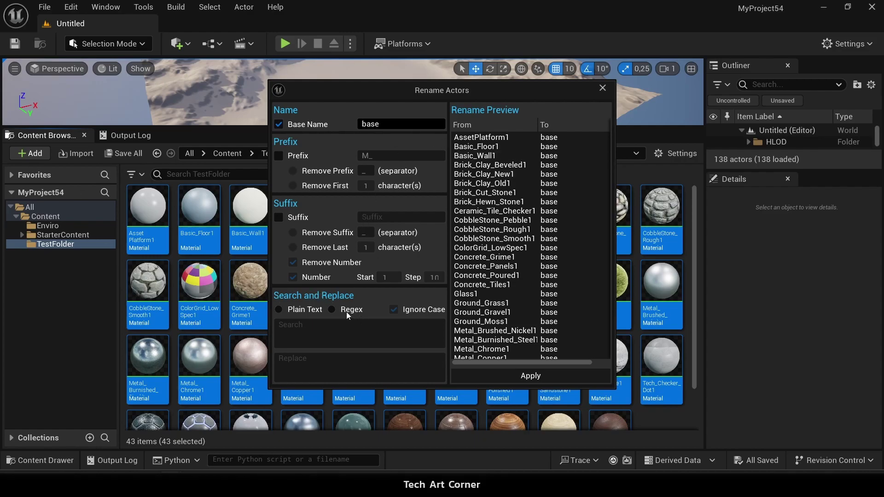
Step: Set a Regex search of _(.*) and disable Base Name, previewing names like Brick
click(331, 310)
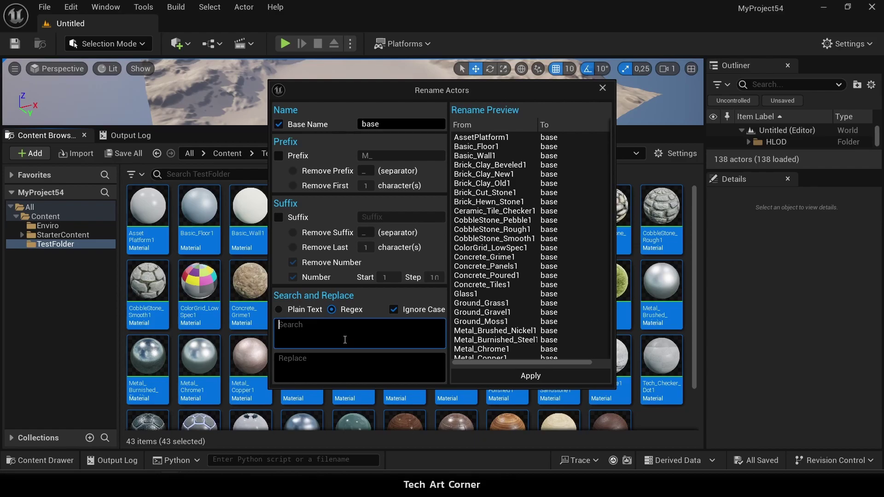
click(359, 346)
text(_(.*))
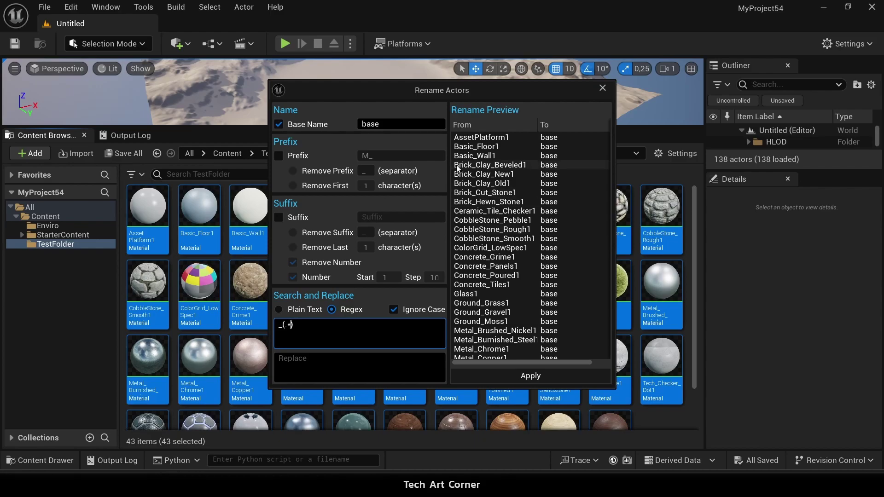
click(280, 124)
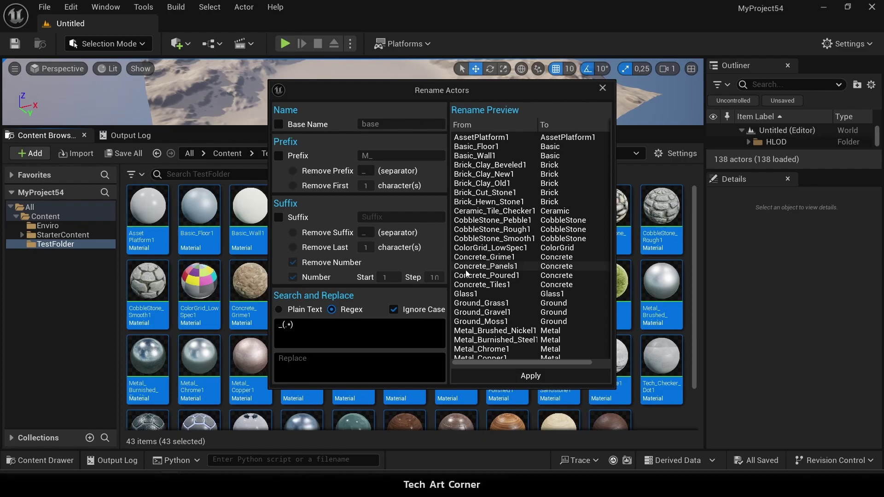
Step: Disable Regex, re-enable the M_ prefix, and set the suffix to Remove Number
click(332, 310)
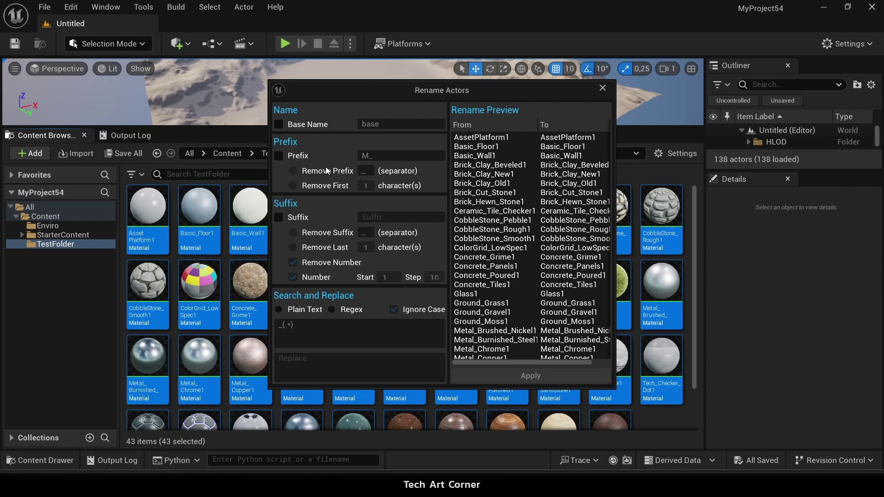
click(279, 157)
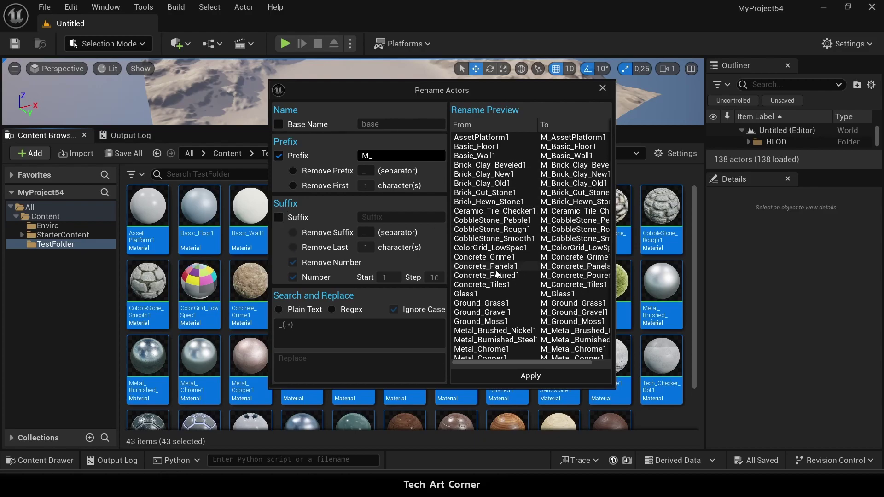
click(279, 219)
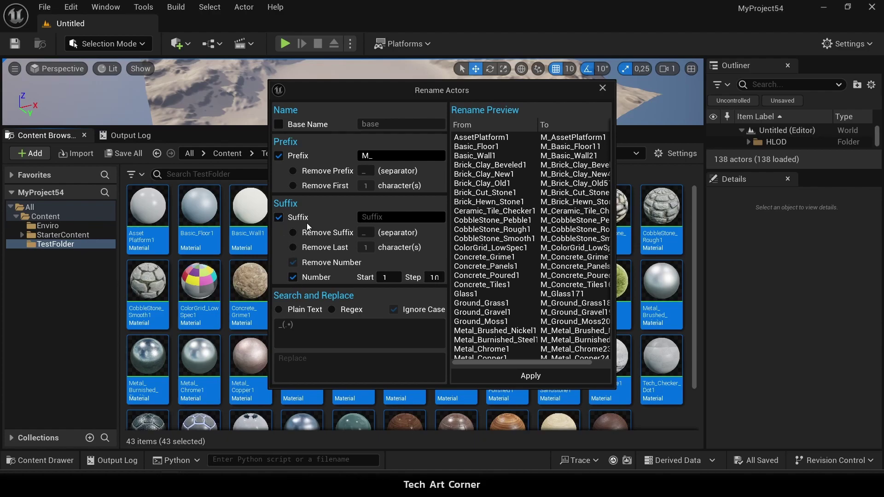
click(293, 278)
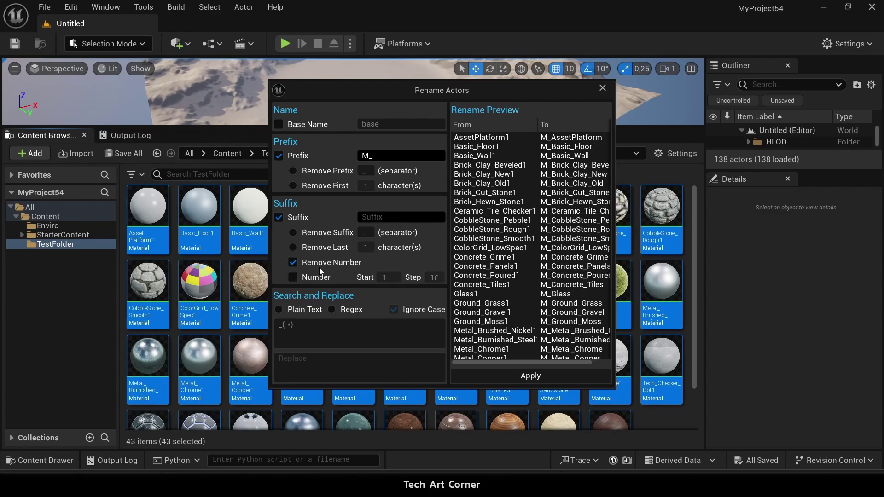
Step: Apply the M_ prefix and number-stripping renames to all 43 materials
click(573, 371)
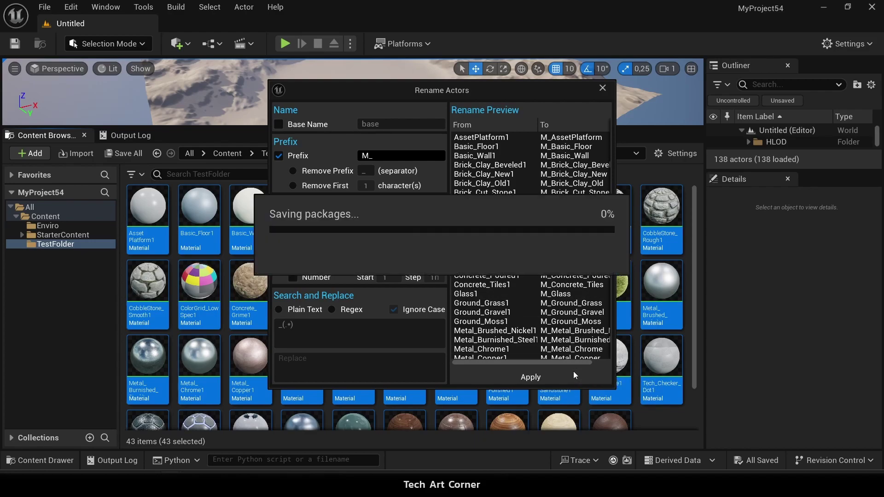